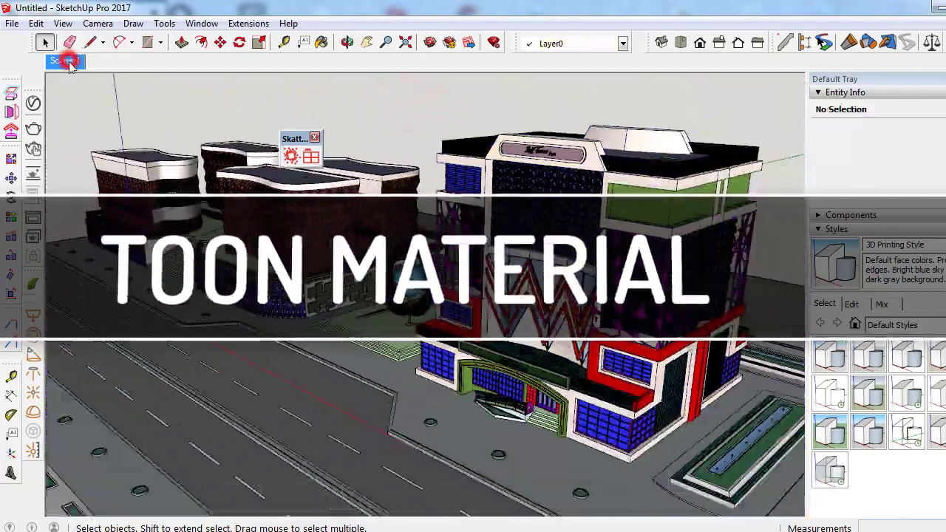
Jump to the saved Scene 1 street-level view of the plaza and tree sculpture.
left_click(63, 61)
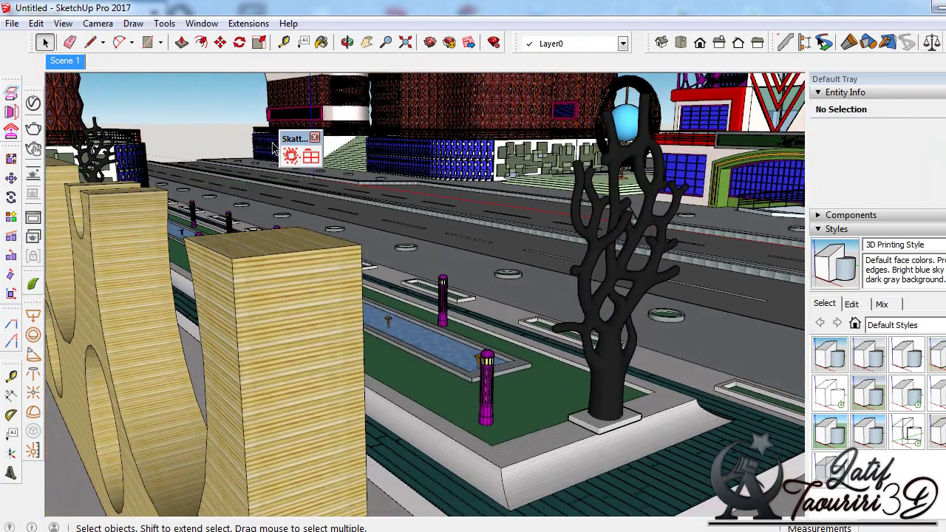
Open the V-Ray Asset Editor, expand its side panels and maximize it, and create a Generic material.
left_click(11, 94)
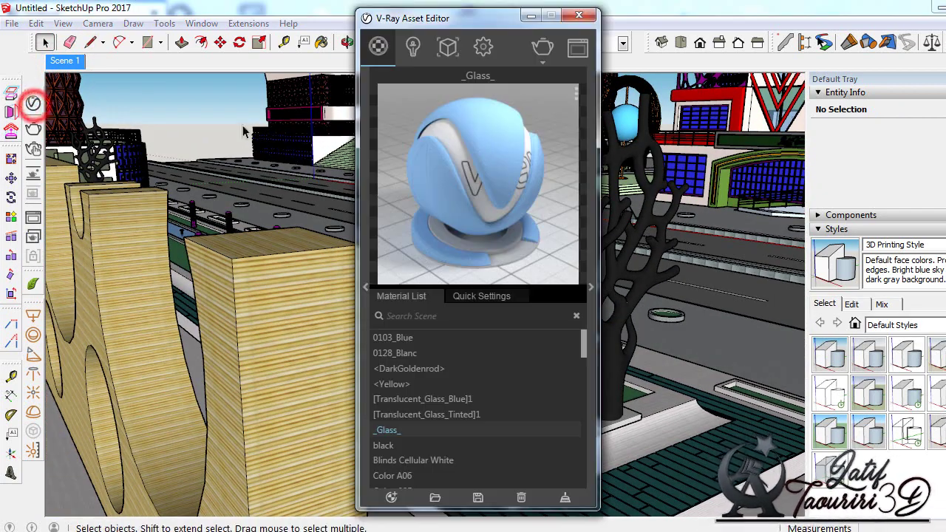
left_click_drag(371, 31, 650, 49)
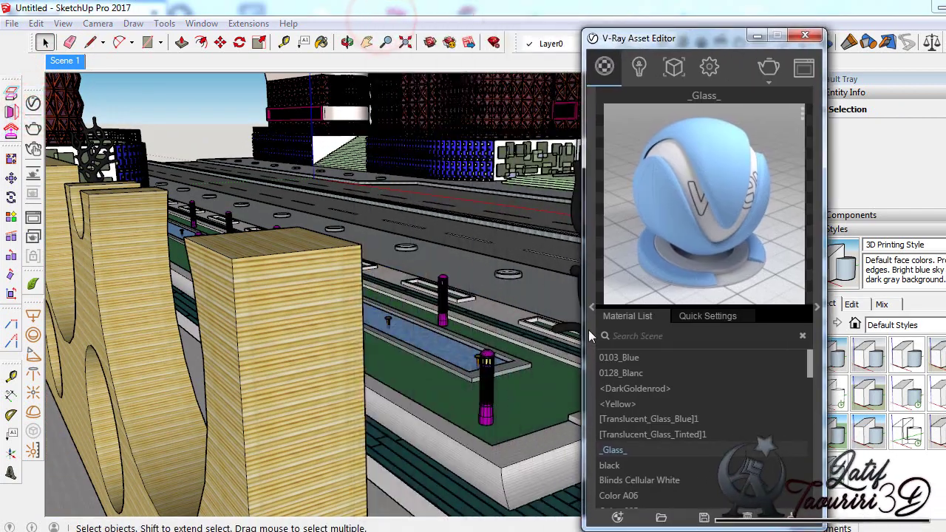
left_click(592, 307)
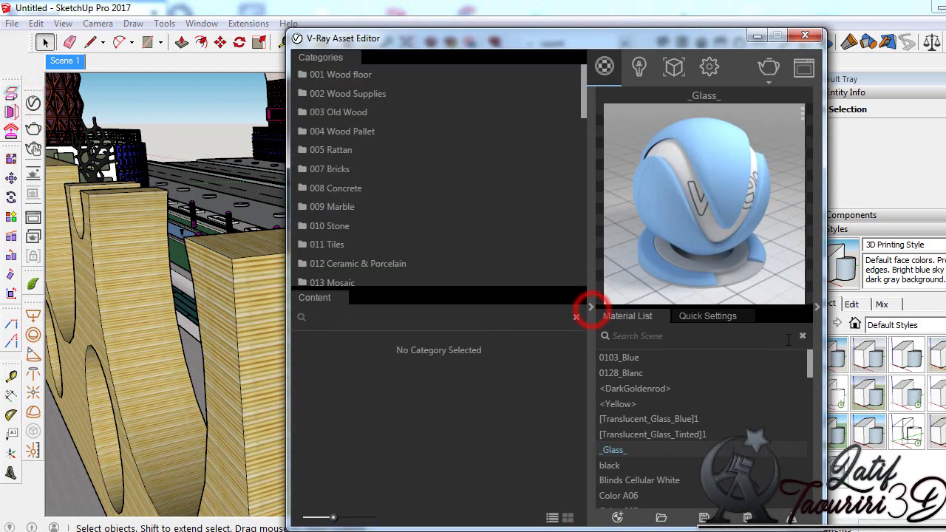
left_click(817, 307)
double_click(661, 35)
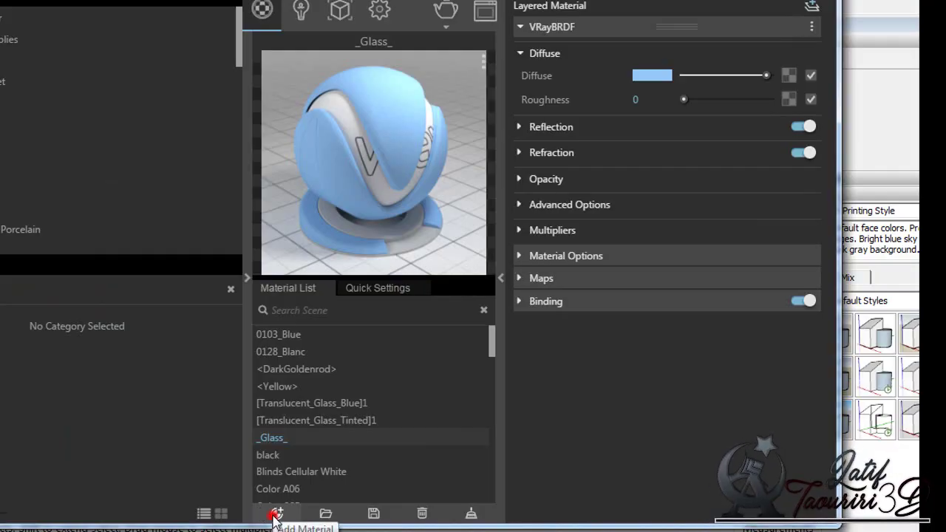
left_click(277, 514)
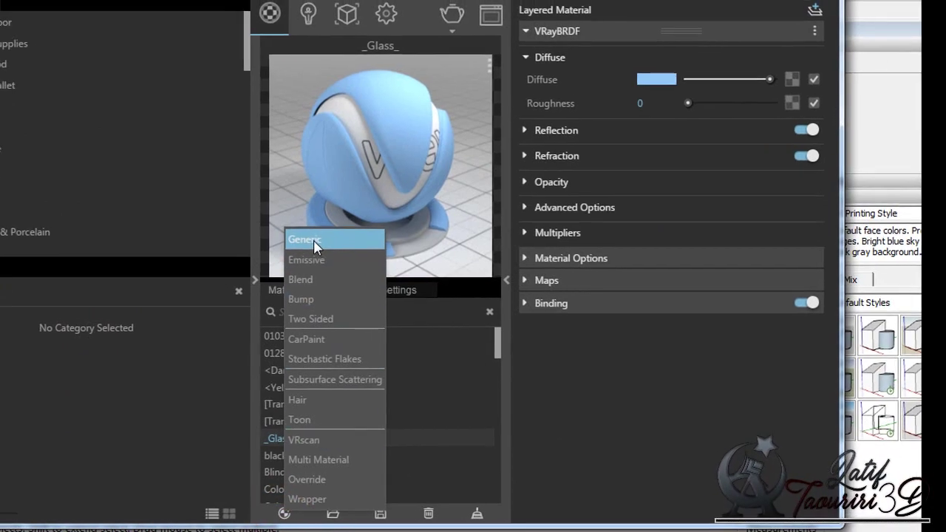
left_click(306, 240)
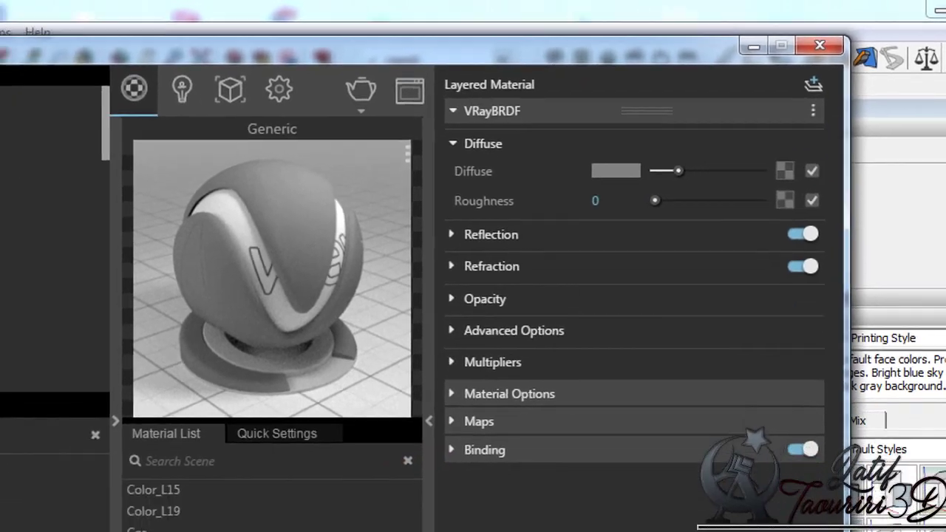
Make the Generic material's diffuse colour pure white (RGB 1, 1, 1) at full amount.
left_click(392, 415)
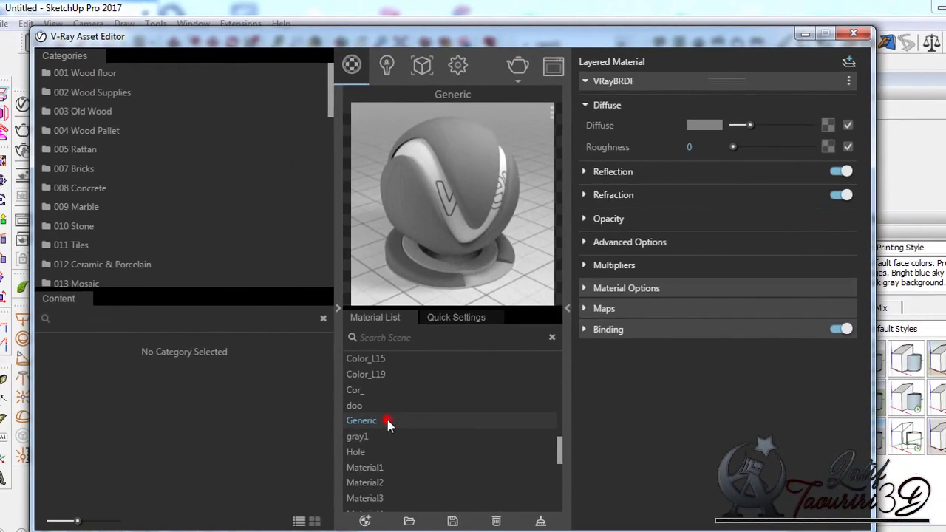
left_click(705, 123)
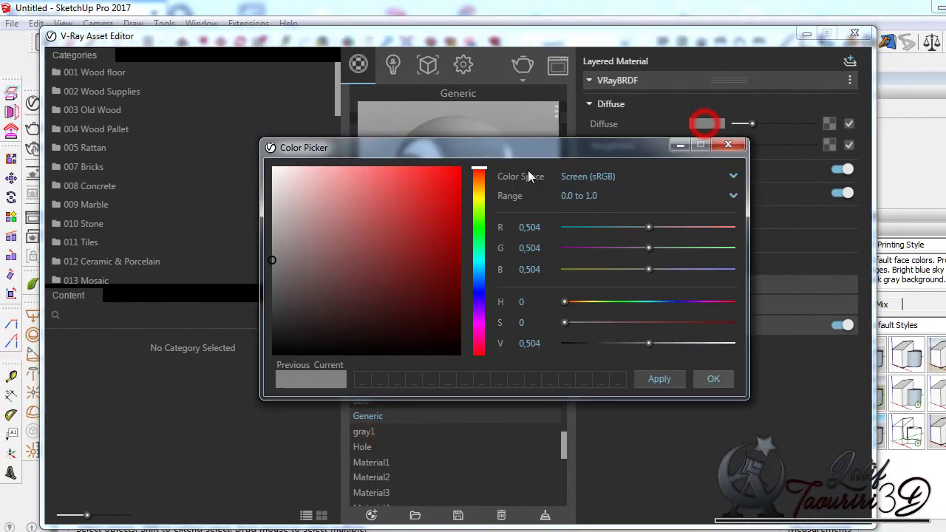
left_click_drag(287, 200, 264, 153)
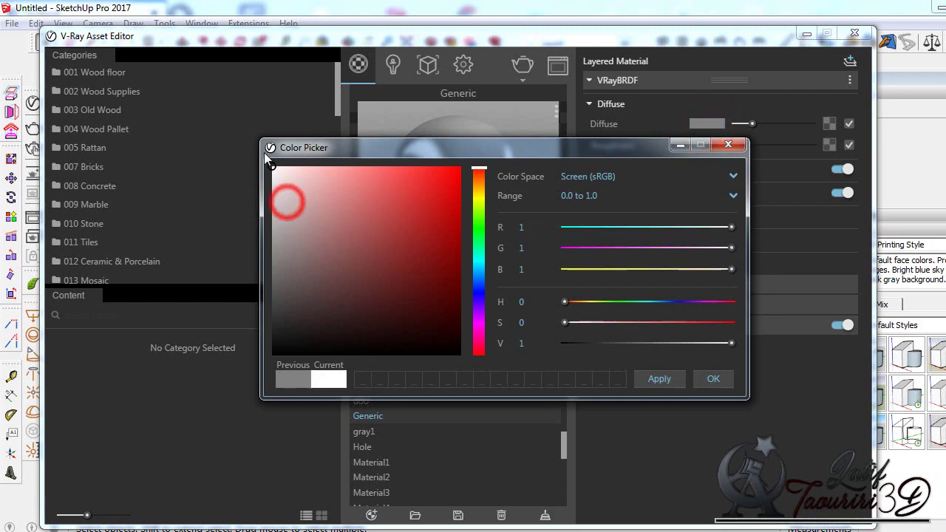
left_click(713, 379)
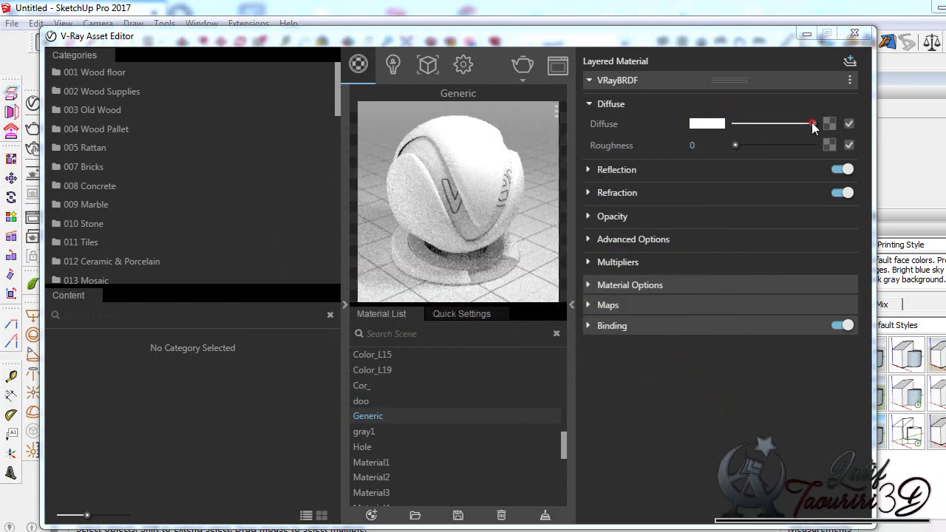
left_click(811, 122)
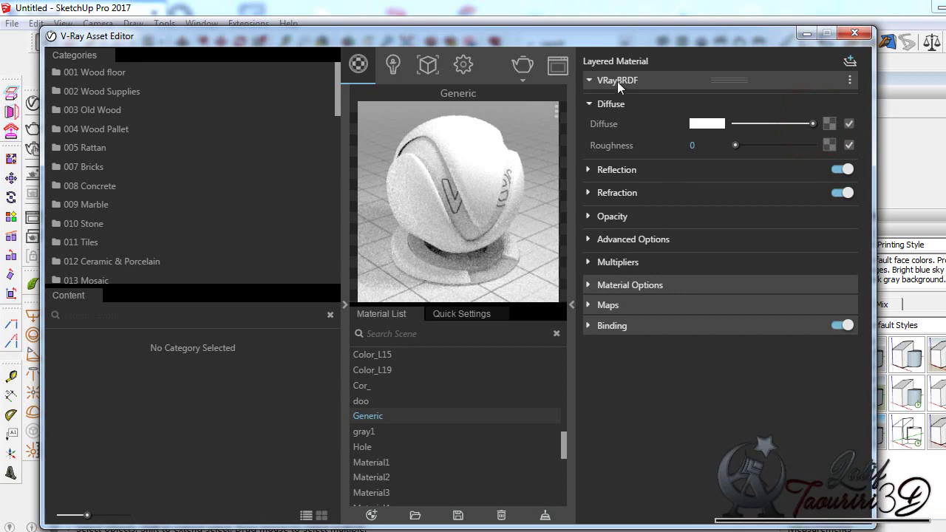
left_click(625, 286)
left_click(625, 285)
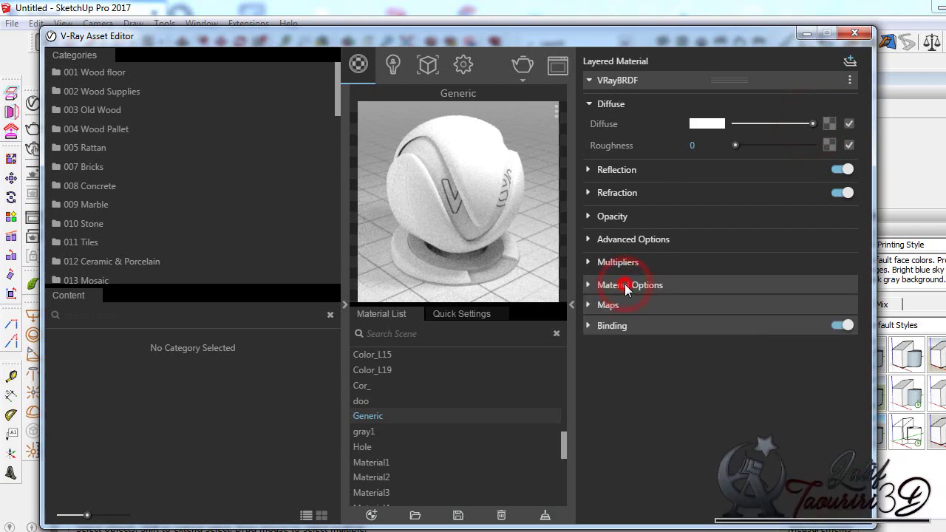
left_click(609, 81)
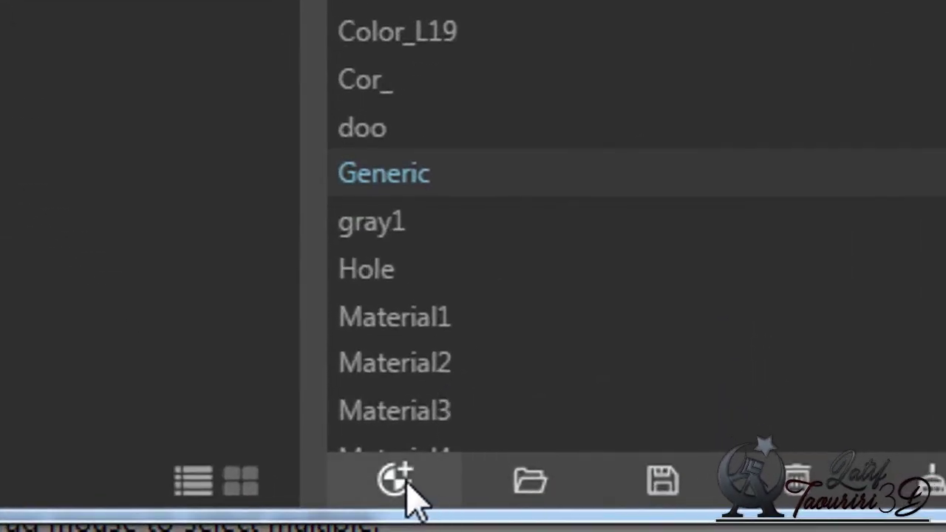
Create a new Toon material in the Asset Editor.
left_click(399, 484)
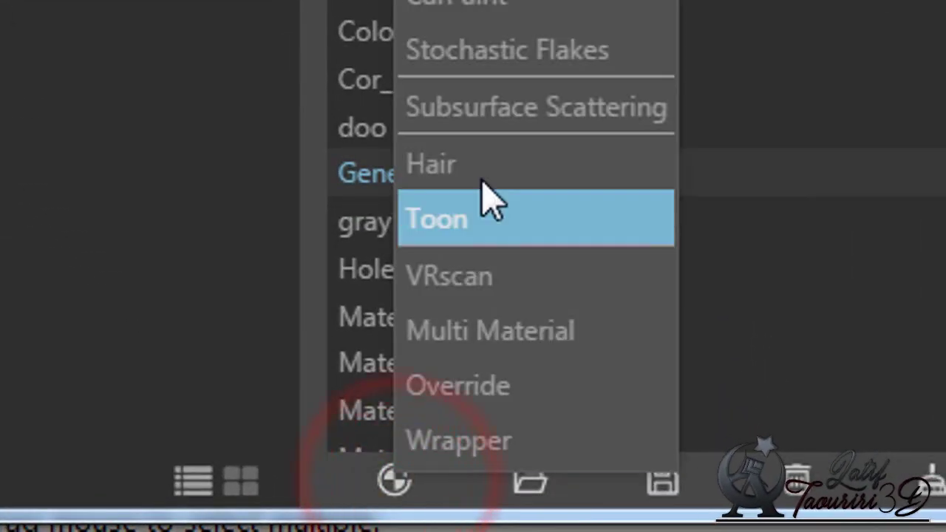
left_click(492, 203)
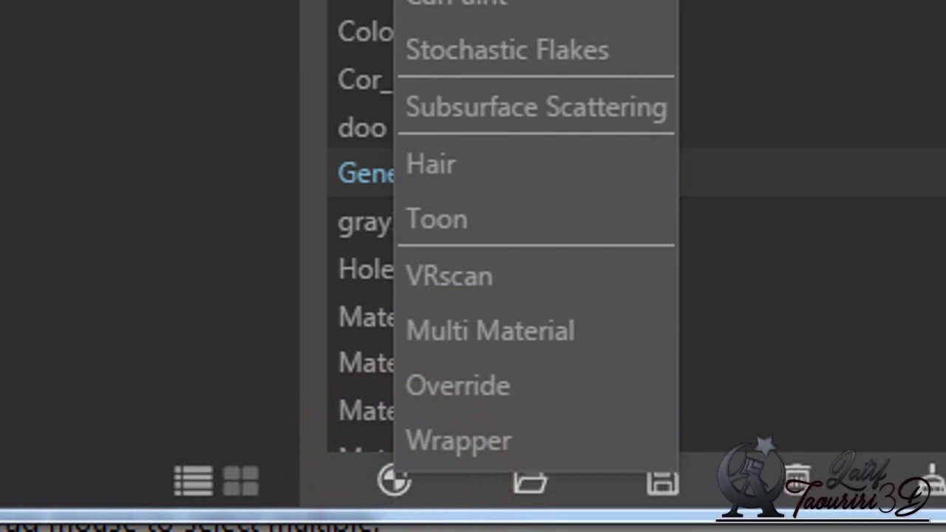
left_click(450, 226)
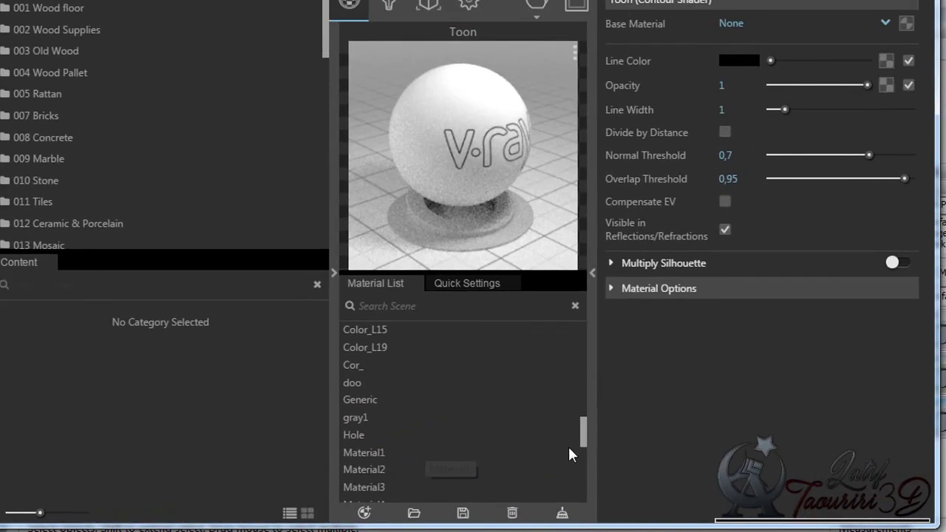
left_click_drag(582, 431, 589, 493)
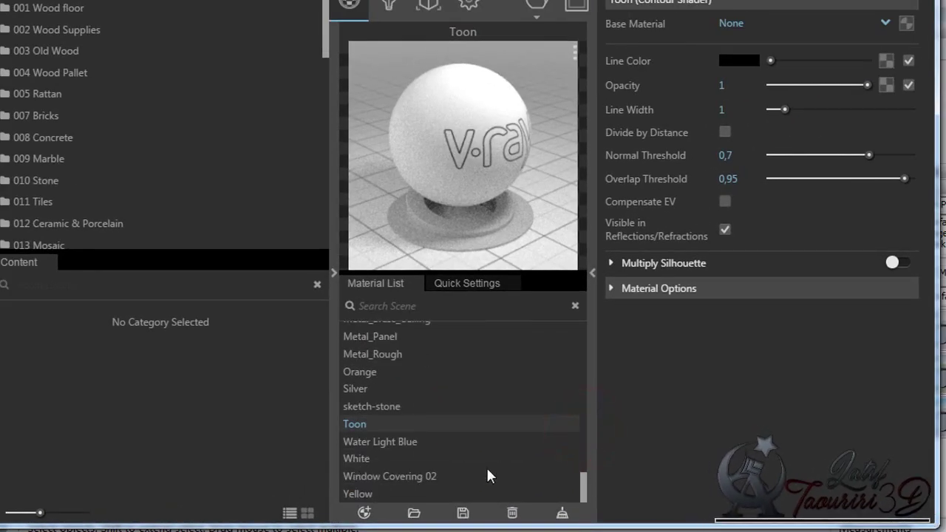
Set the Toon material's base material to /Generic.
left_click(355, 427)
left_click(885, 24)
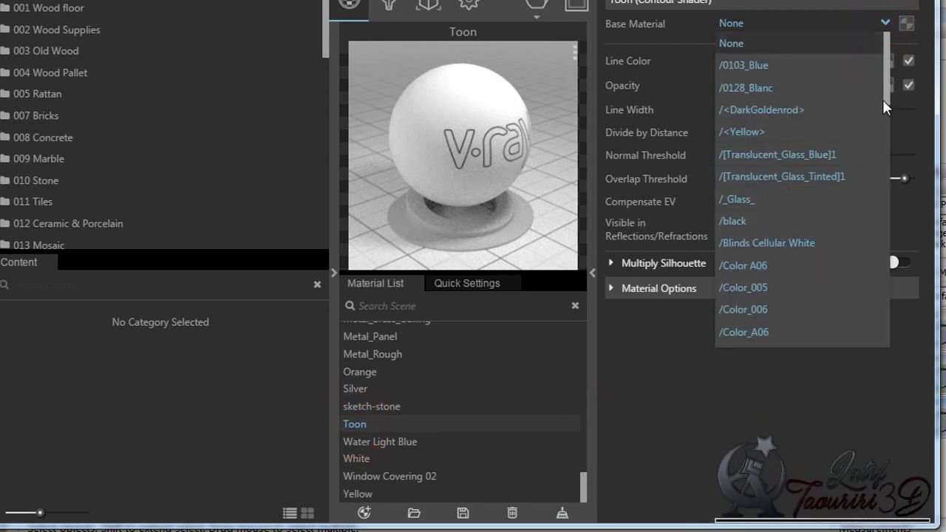
left_click_drag(889, 90, 891, 279)
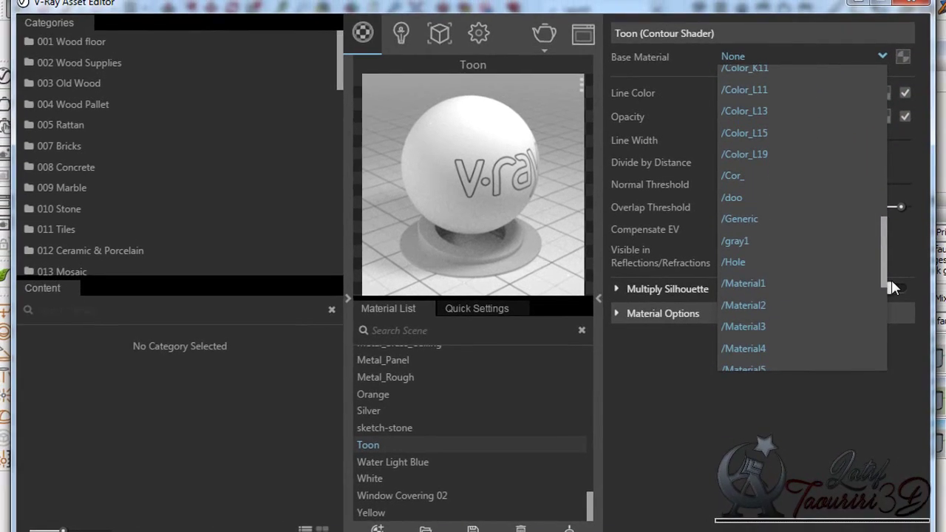
left_click(773, 219)
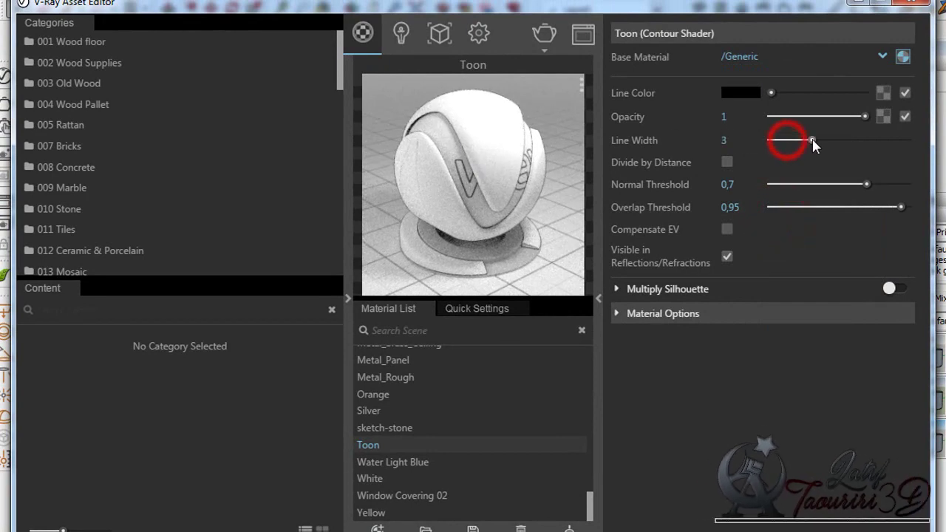
Raise the Toon line width to 4,7 and enable a silhouette multiplier of 1,28.
left_click_drag(813, 142, 836, 142)
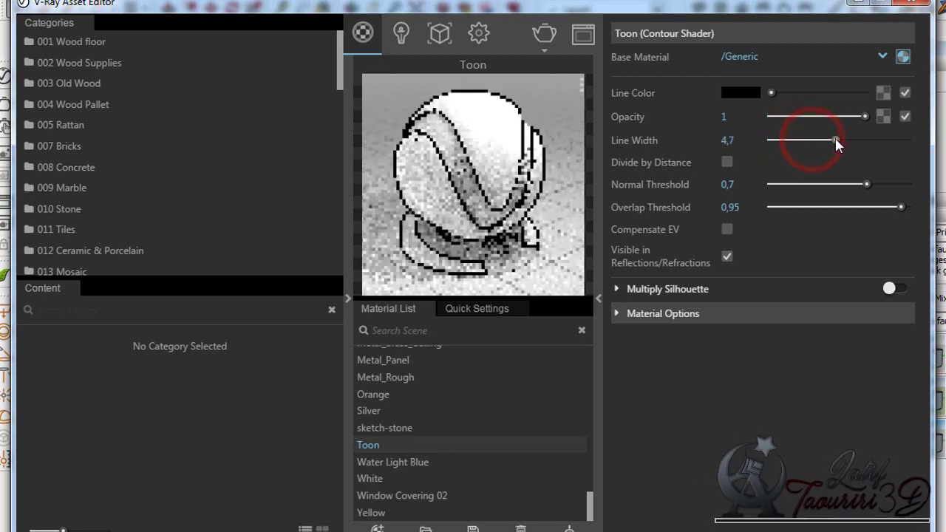
left_click(898, 288)
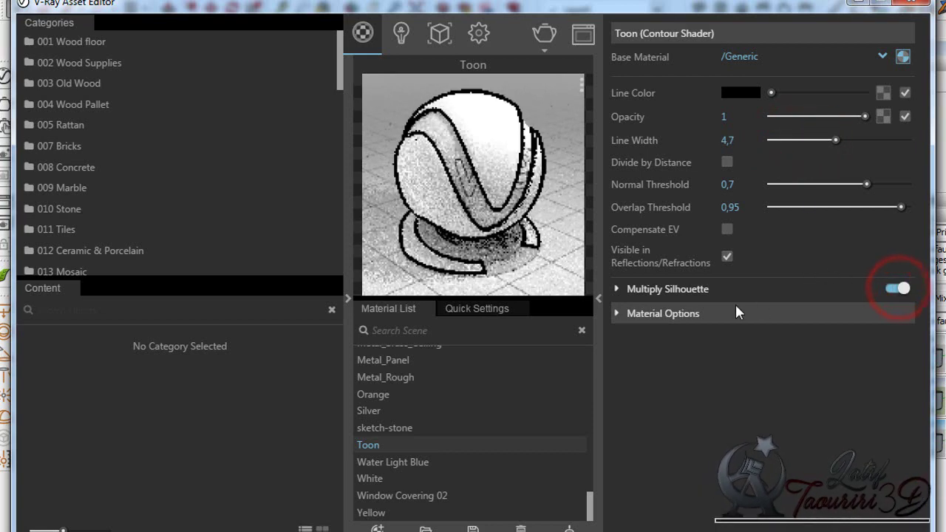
left_click(689, 289)
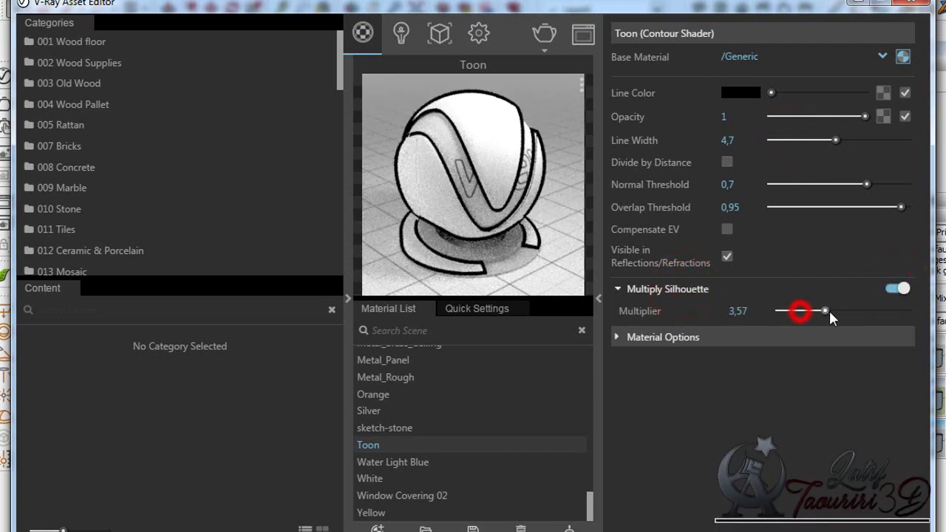
left_click_drag(829, 312, 795, 312)
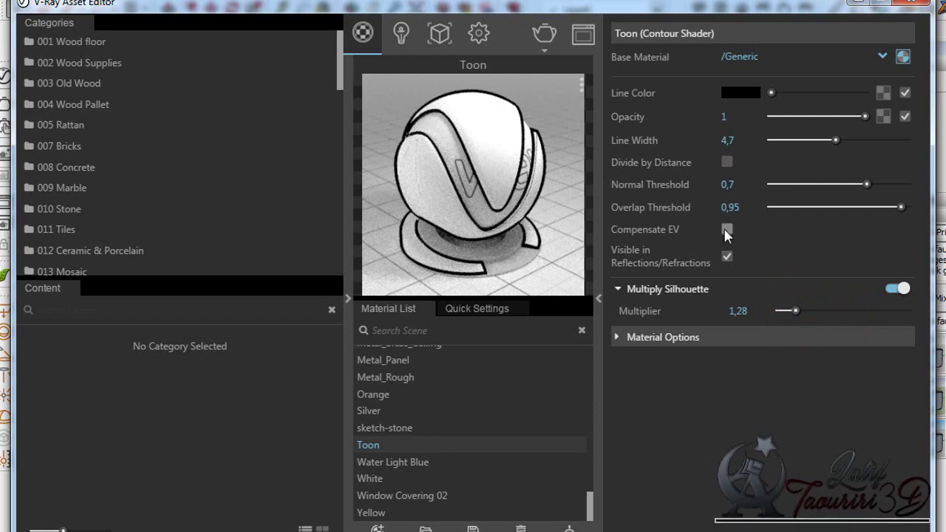
left_click(726, 162)
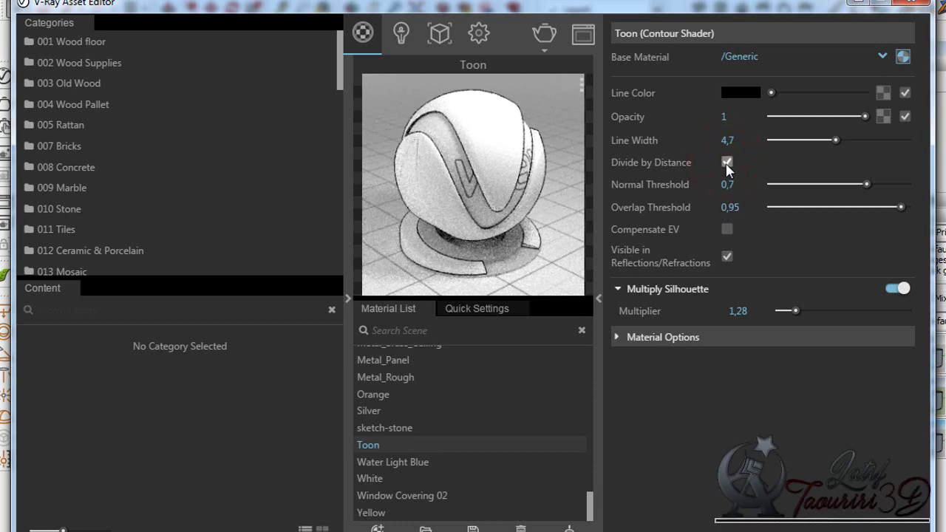
left_click(727, 162)
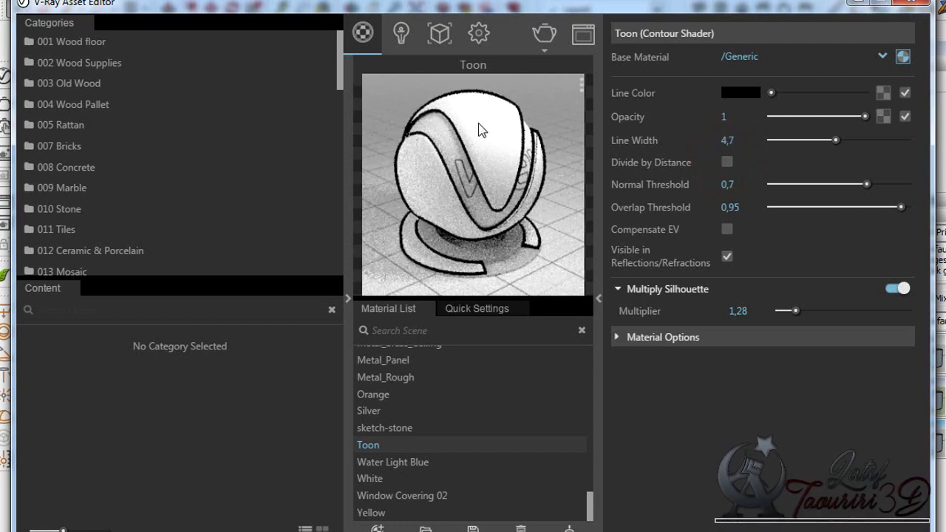
left_click(656, 334)
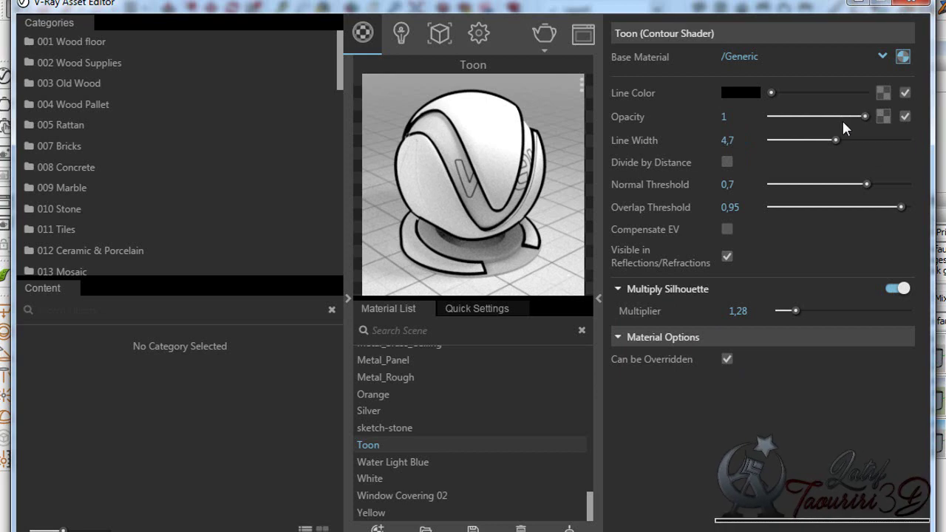
Change the Toon outline colour from red to black and hide the material library.
left_click(749, 94)
left_click(458, 170)
left_click(745, 379)
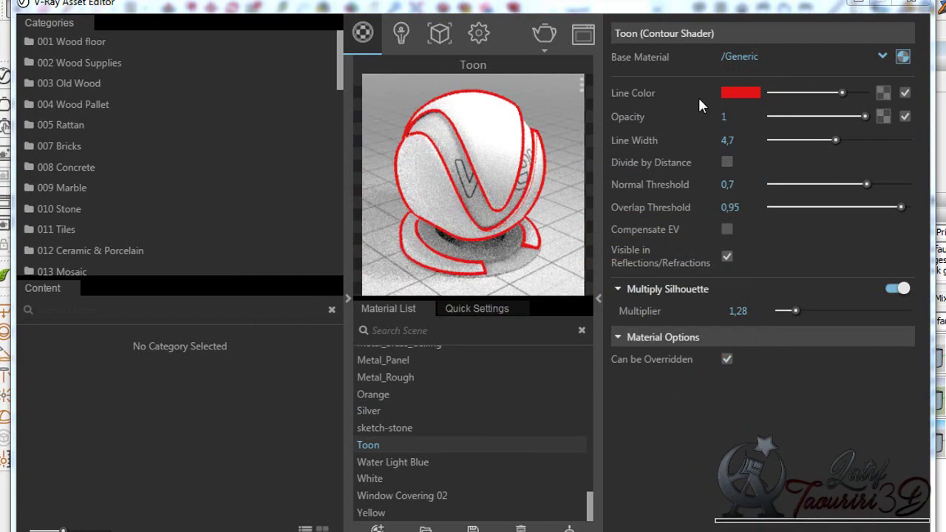
left_click(739, 93)
left_click_drag(306, 321, 275, 347)
left_click(755, 380)
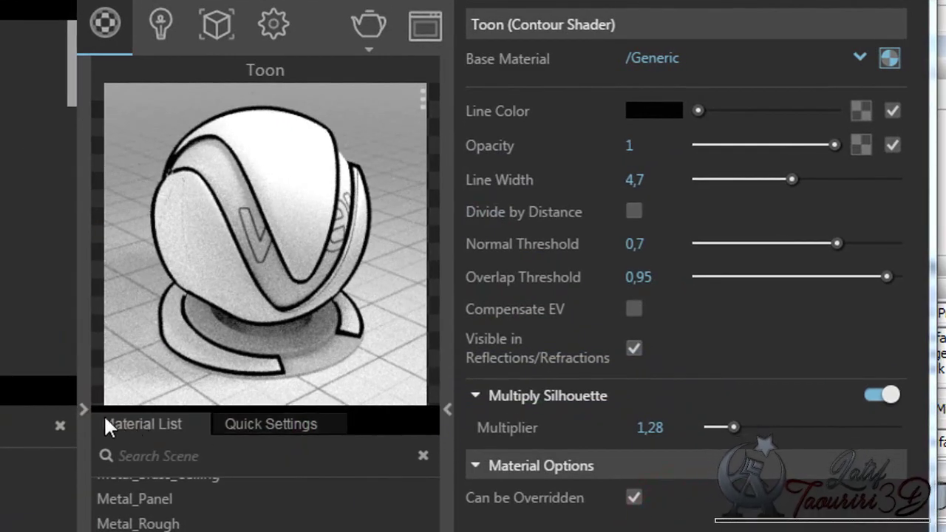
left_click(81, 405)
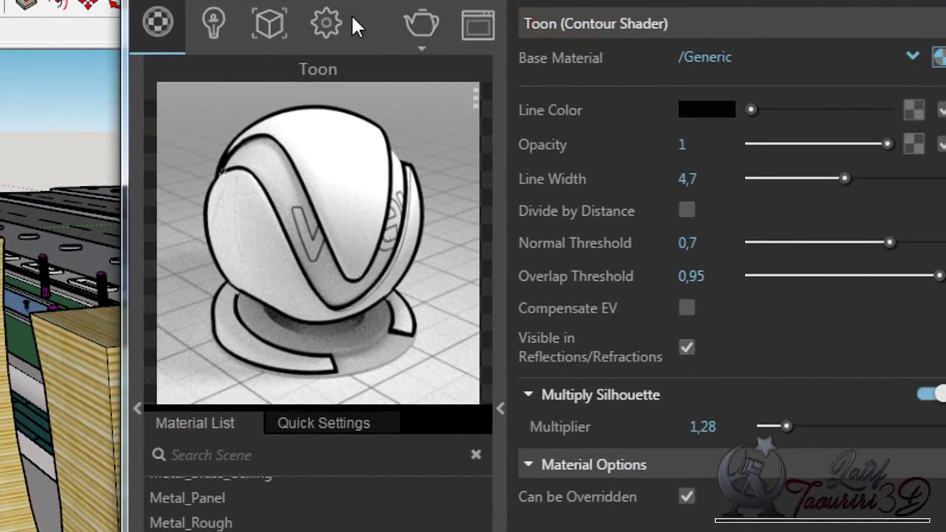
left_click(328, 27)
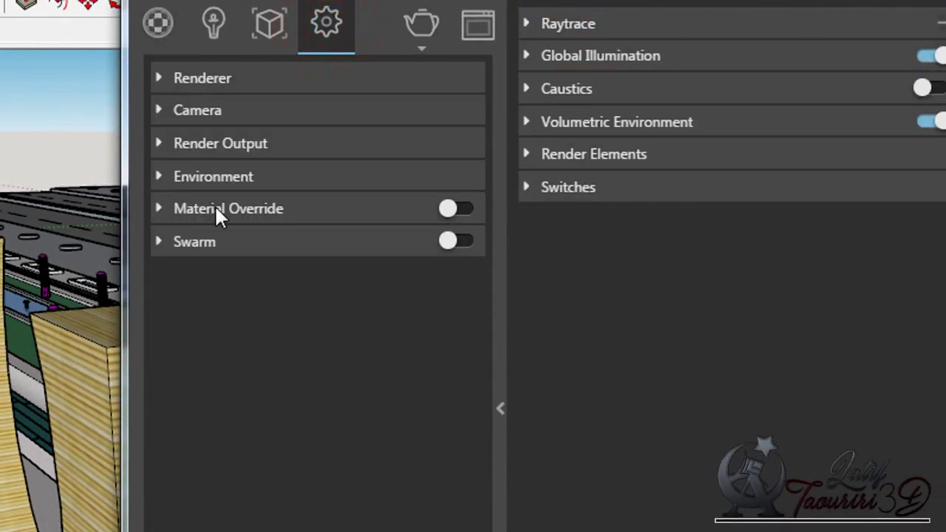
Turn on Material Override with /Toon as the override material and white override colour.
left_click(460, 209)
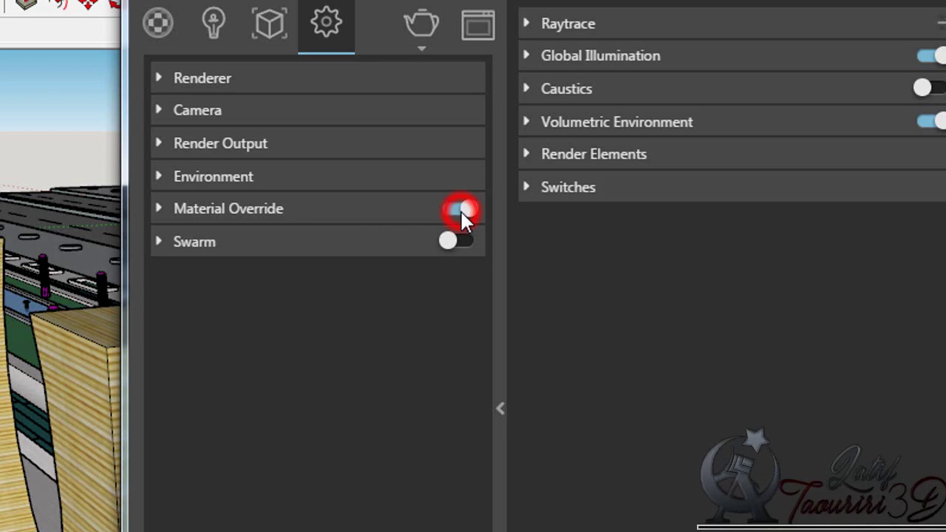
left_click(261, 210)
left_click(399, 276)
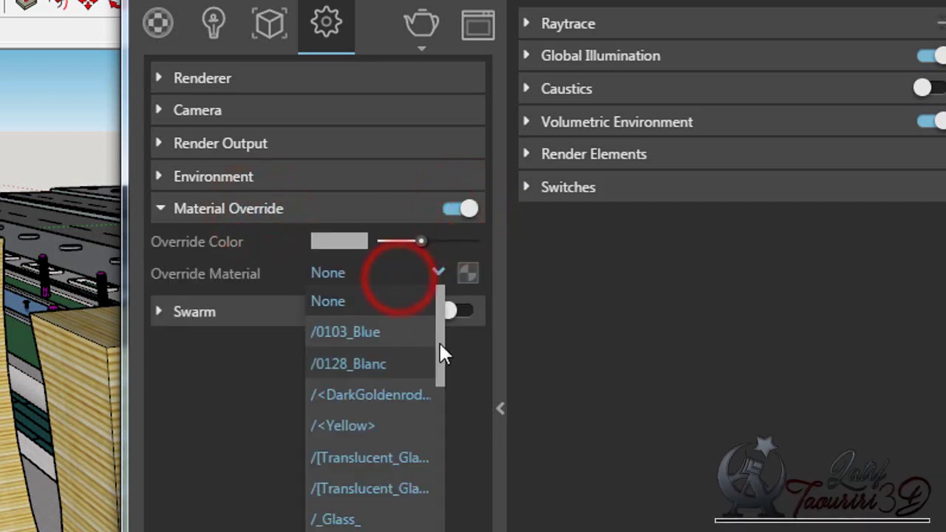
mouse_move(439, 340)
left_mouse_down()
mouse_move(440, 505)
mouse_move(467, 487)
mouse_move(433, 498)
left_mouse_up()
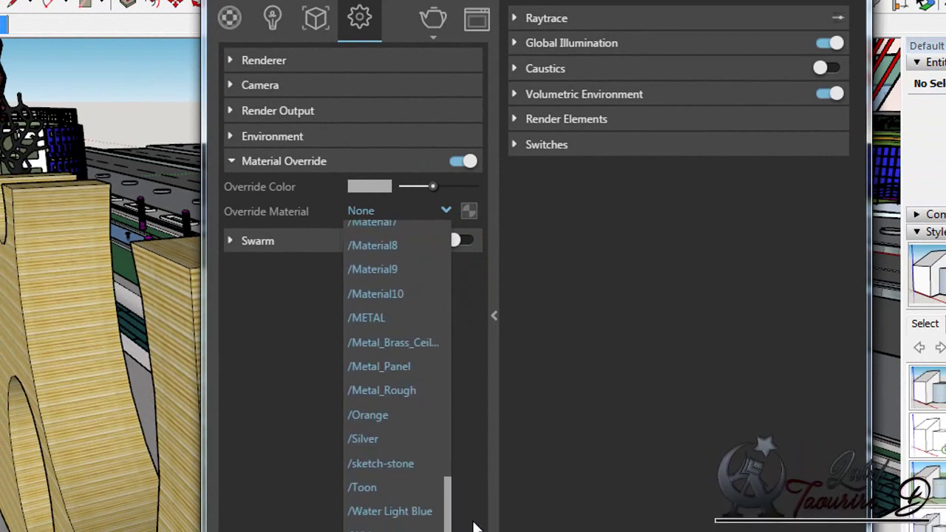
left_click(402, 468)
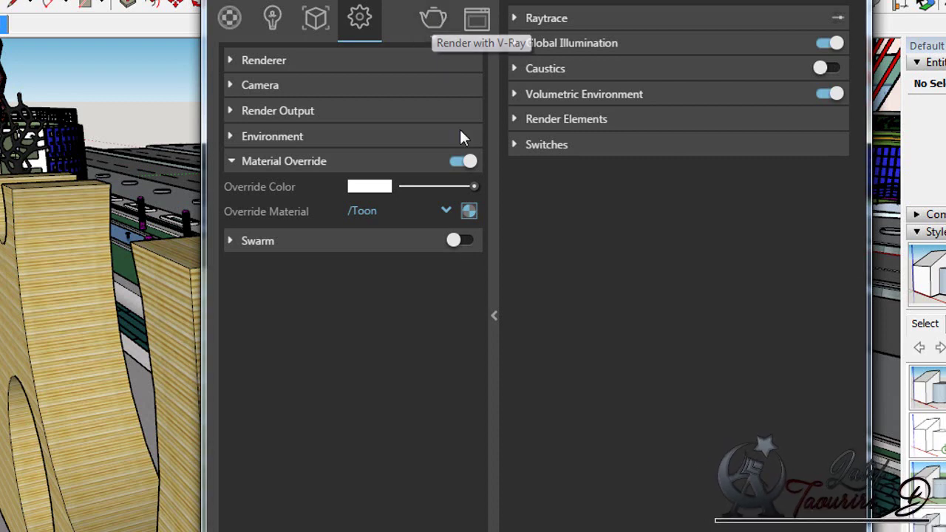
left_click(494, 315)
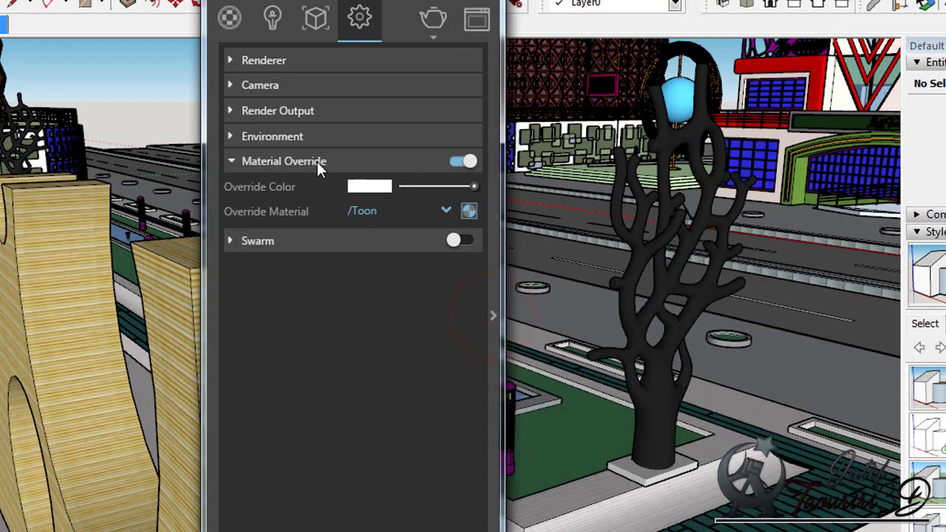
left_click(269, 161)
left_click(272, 111)
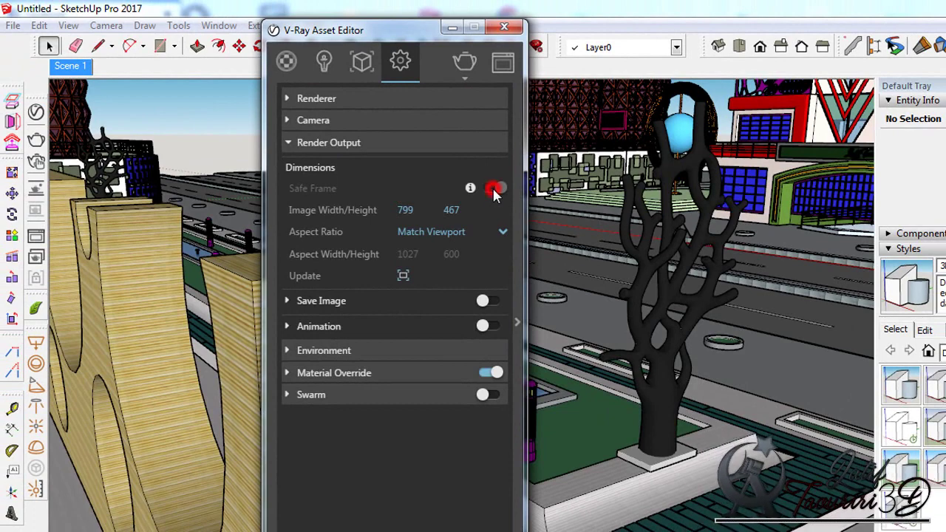
Set a Custom aspect ratio, enable Safe Frame, and size the image 801 × 468.
left_click(454, 231)
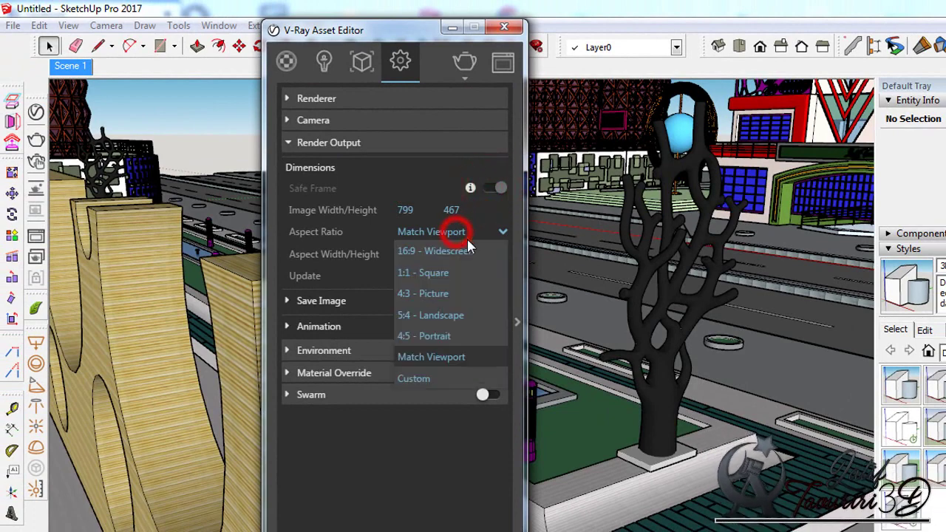
left_click(436, 379)
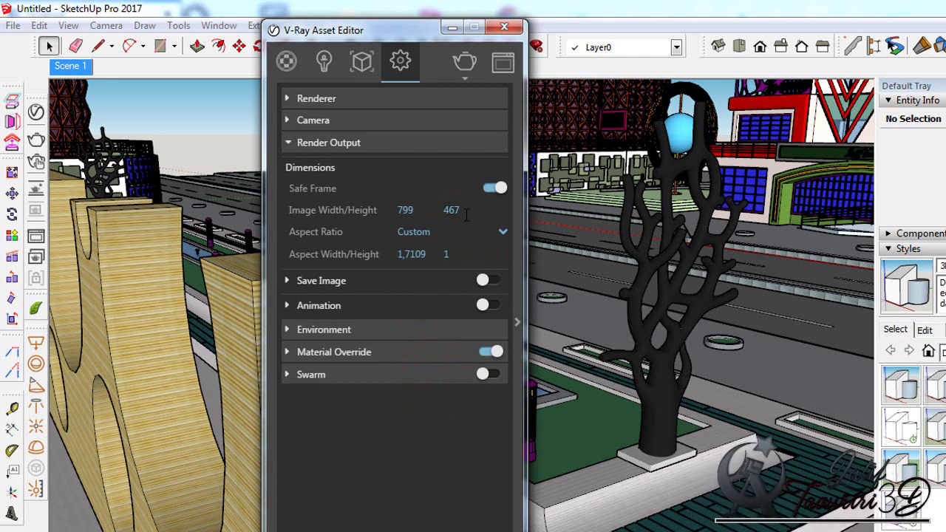
left_click(493, 189)
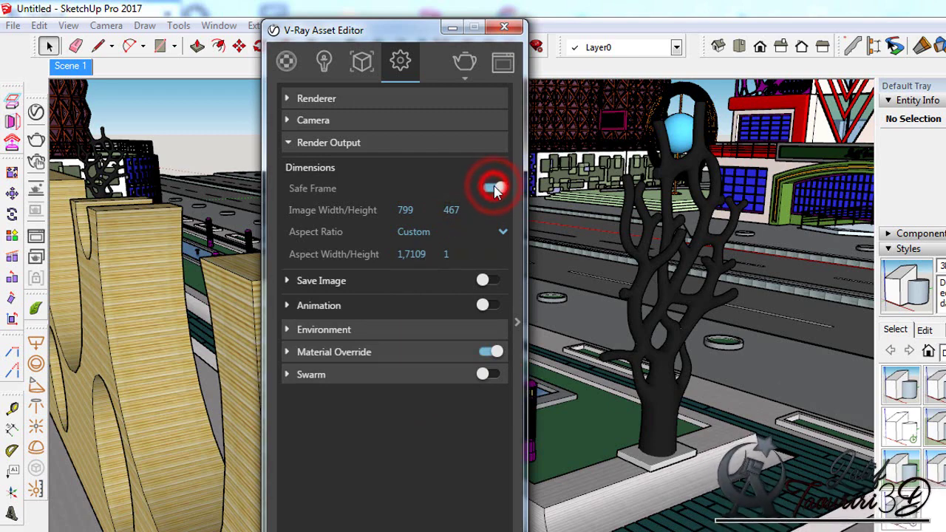
double_click(403, 209)
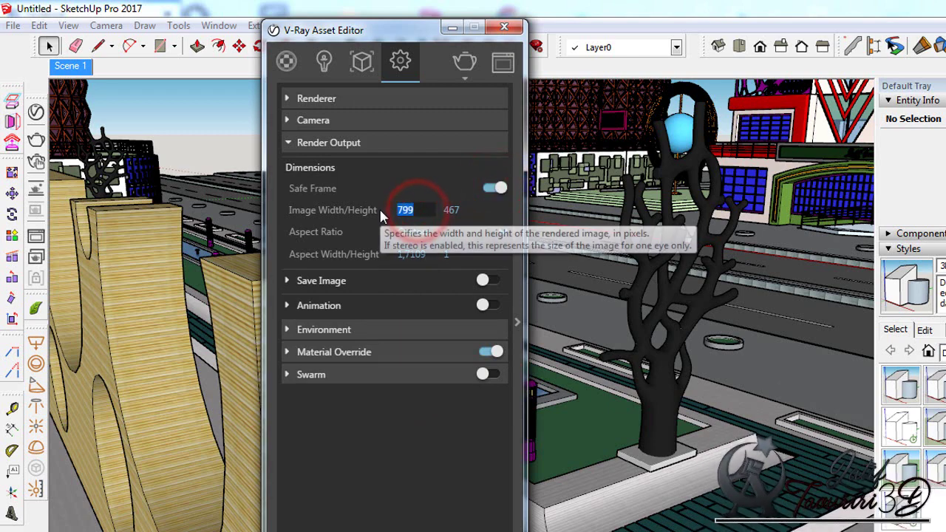
type("800")
left_click(453, 210)
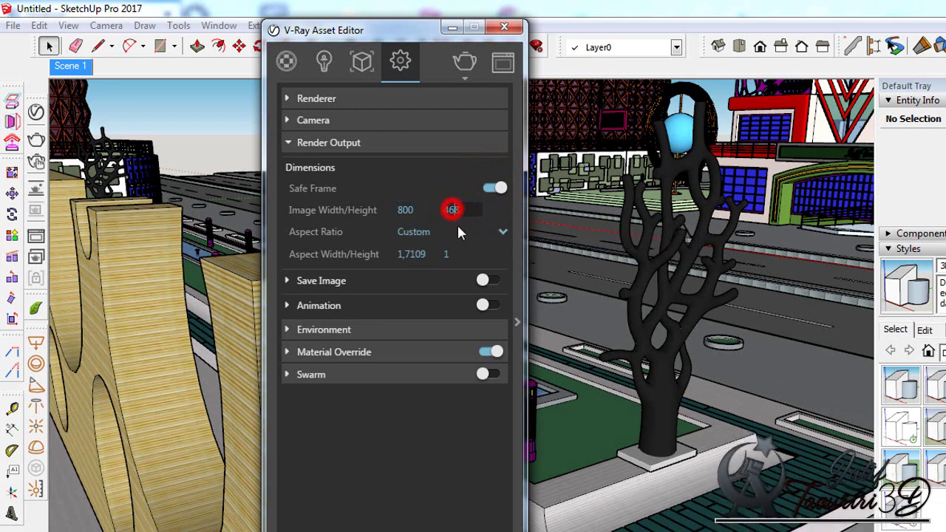
double_click(453, 209)
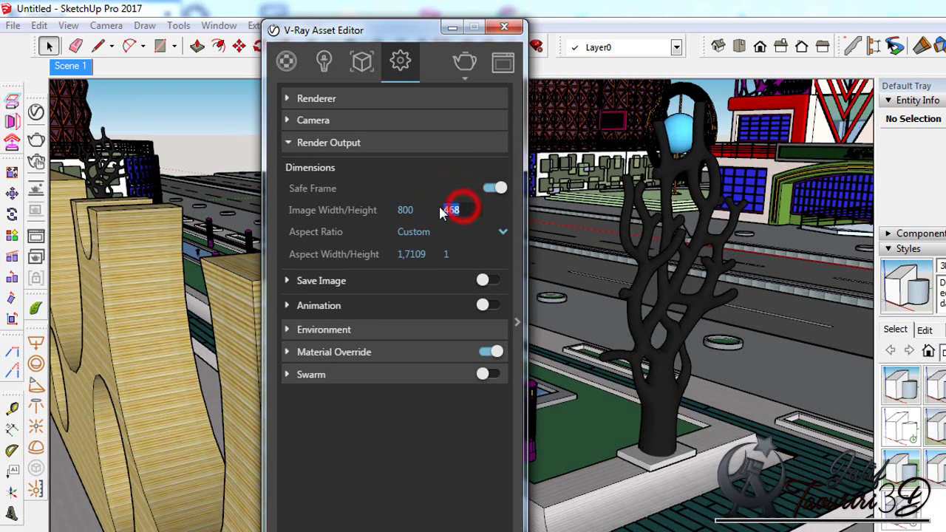
double_click(414, 210)
type("801")
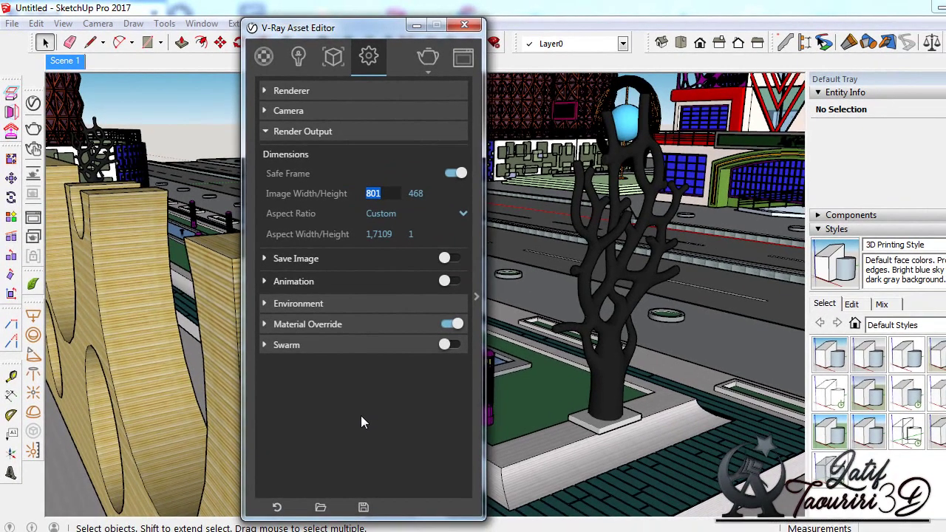
left_click(360, 415)
Close the Asset Editor, then orbit and zoom to frame the planter and sculptural tree.
left_click(464, 28)
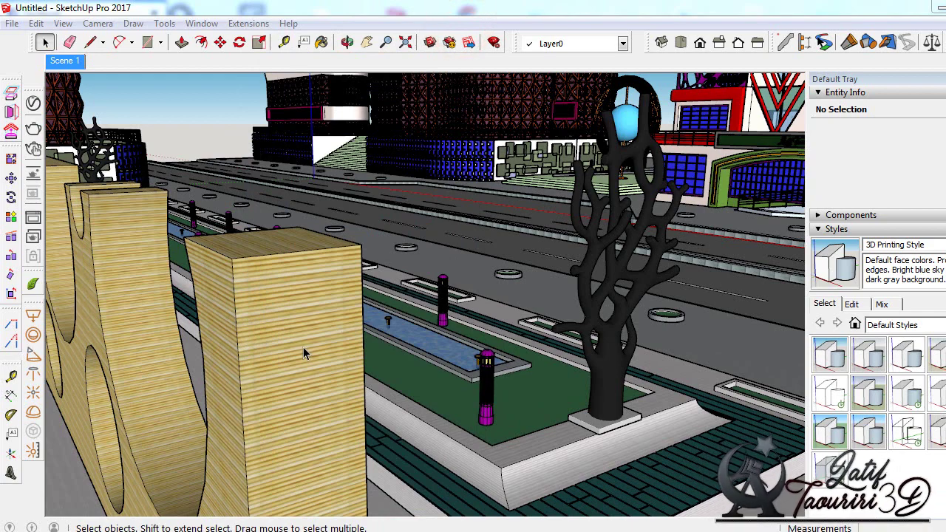
left_click(74, 64)
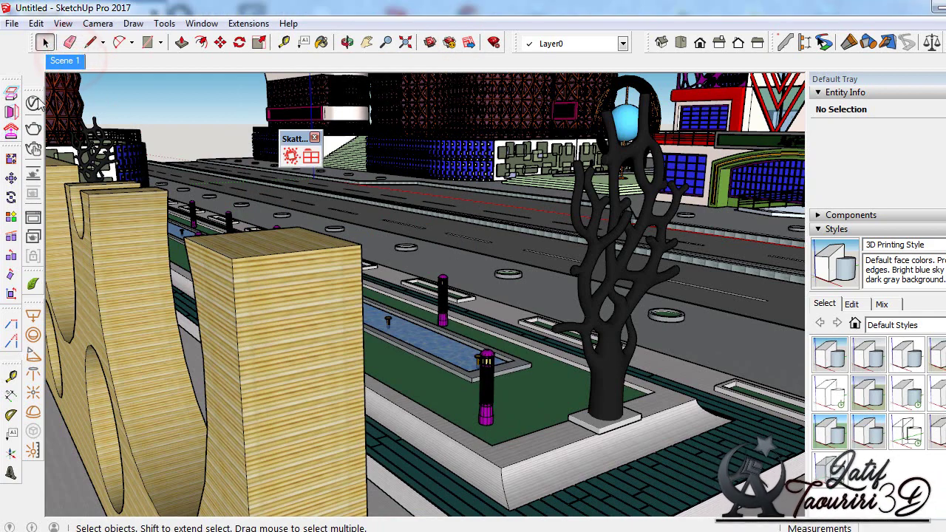
mouse_move(291, 329)
middle_mouse_down()
mouse_move(332, 329)
mouse_move(191, 313)
middle_mouse_up()
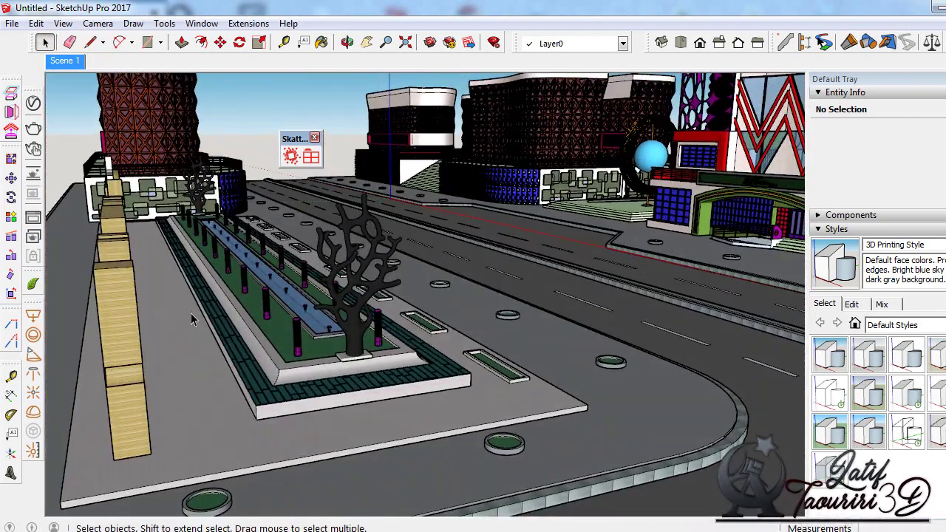
scroll(181, 313, "up", 3)
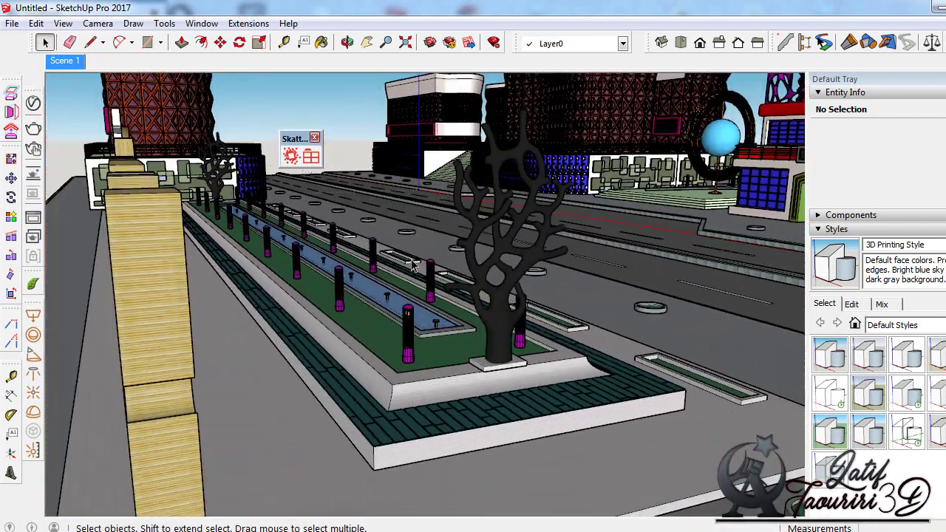
scroll(413, 266, "up", 3)
scroll(412, 266, "up", 1)
scroll(413, 266, "up", 2)
middle_click_drag(413, 266, 323, 268)
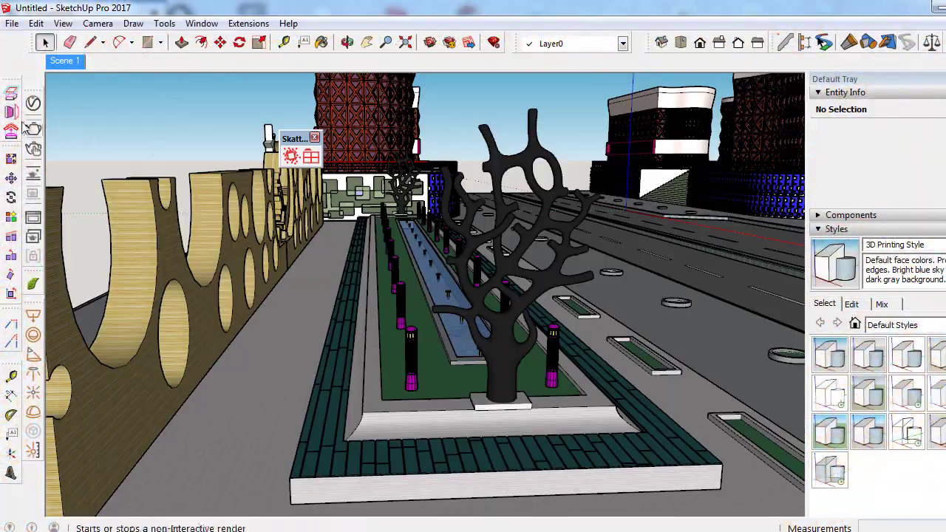
Render with V-Ray and inspect the white, black-outlined 801 × 468 toon image.
left_click(30, 127)
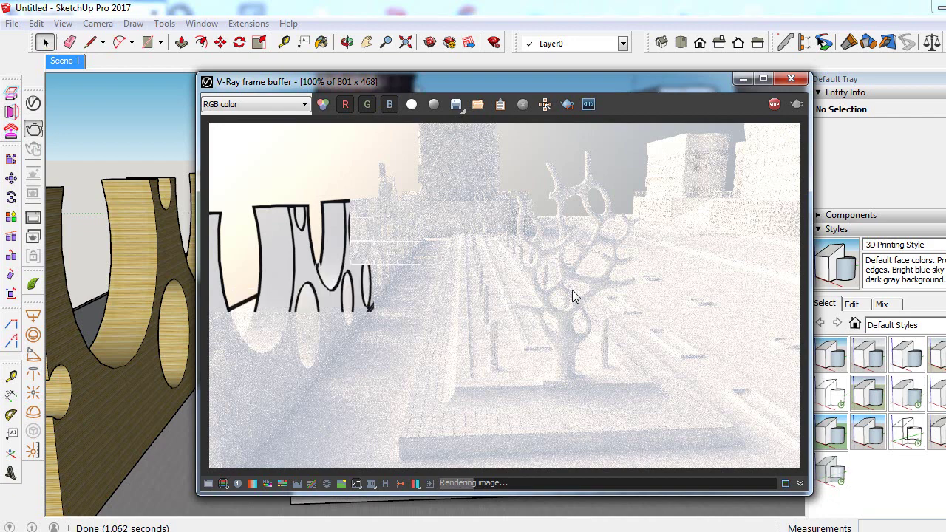
left_click(481, 416, "ctrl")
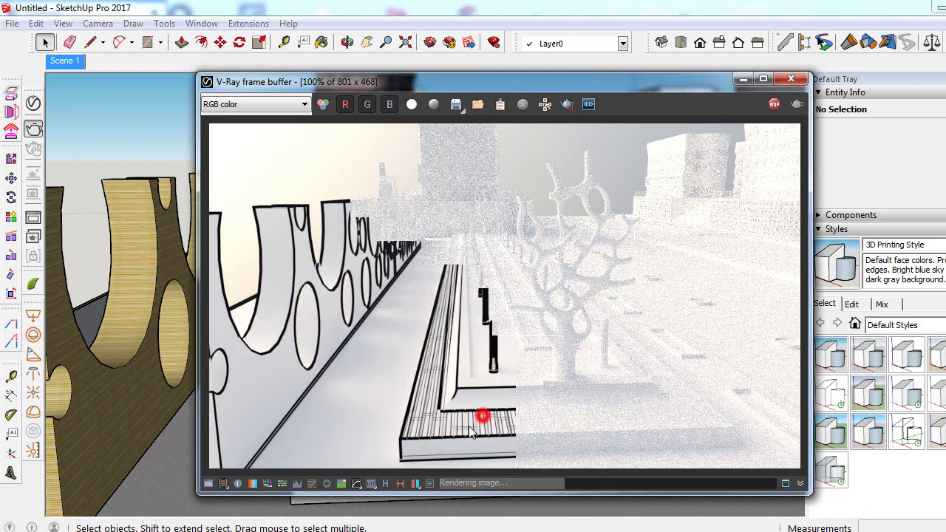
scroll(483, 354, "down", 1)
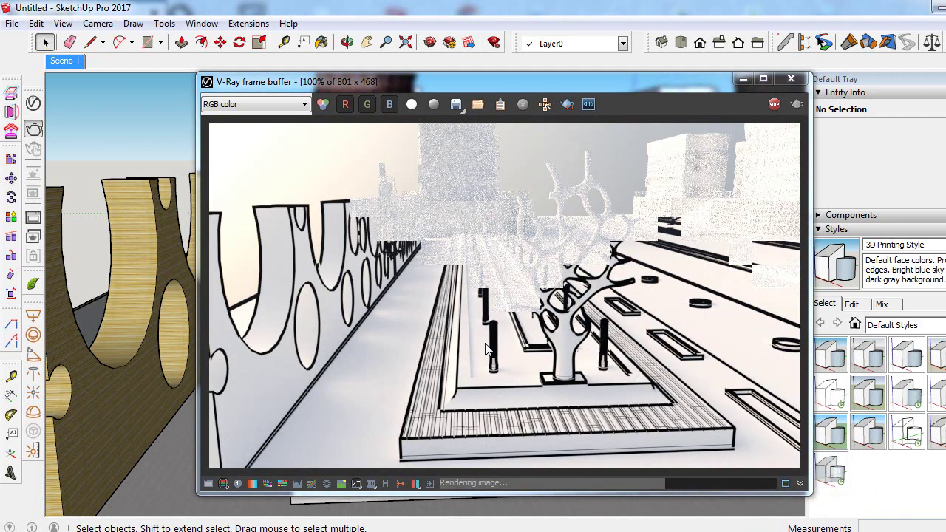
right_click(475, 379, "ctrl")
left_click(475, 380, "ctrl")
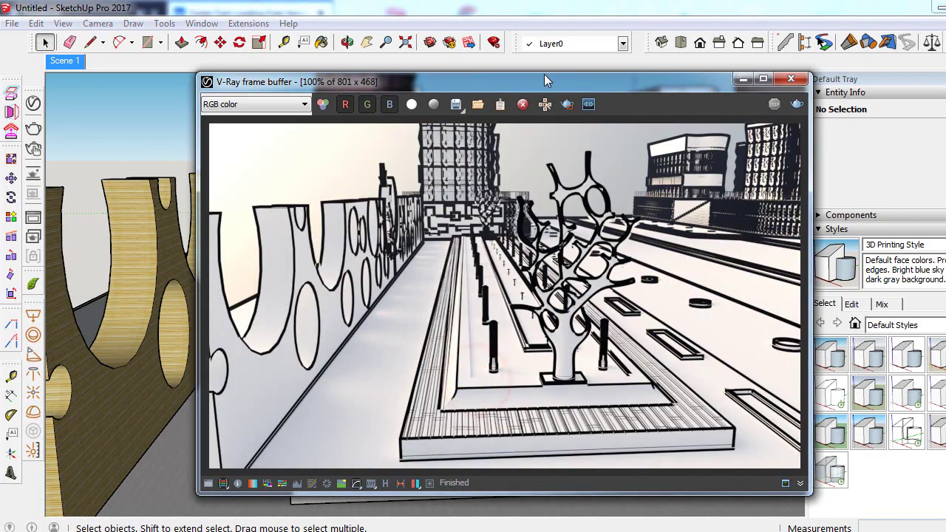
left_click_drag(545, 81, 467, 128)
scroll(480, 371, "up", 2)
scroll(481, 372, "down", 2)
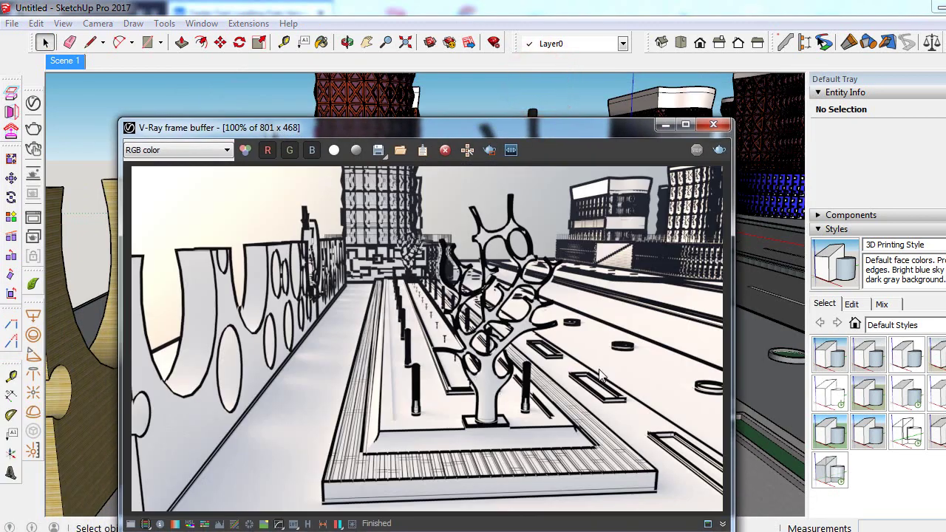